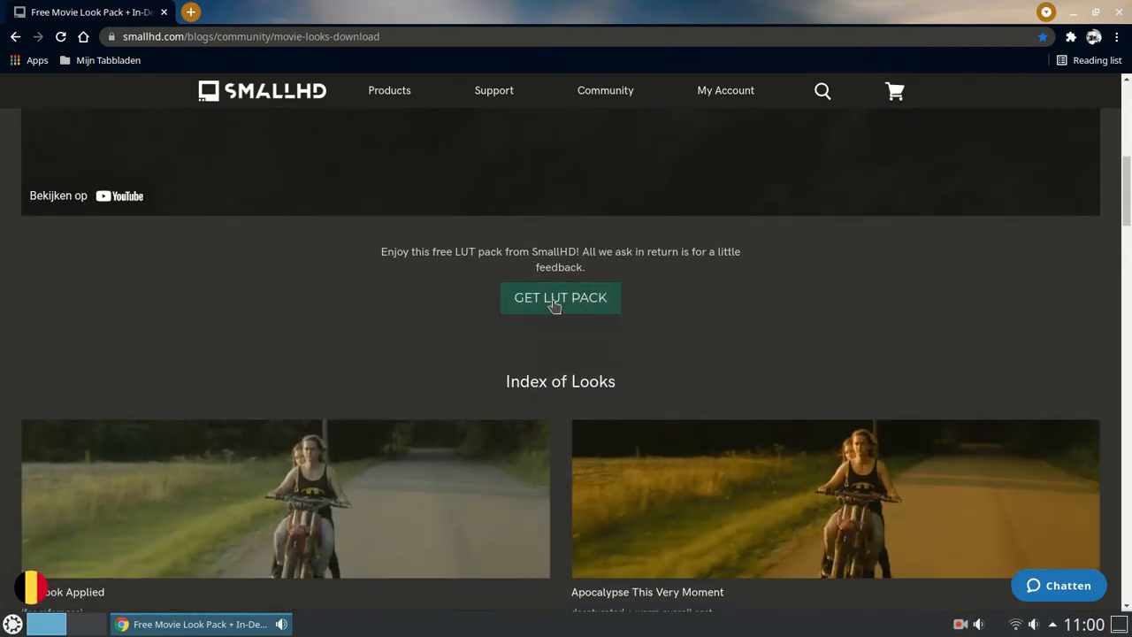
# - Download the SmallHD LUT pack, saving it as smallhd_movielooks.zip in the CUBE folder, and look through the index of looks
pyautogui.click(556, 304)
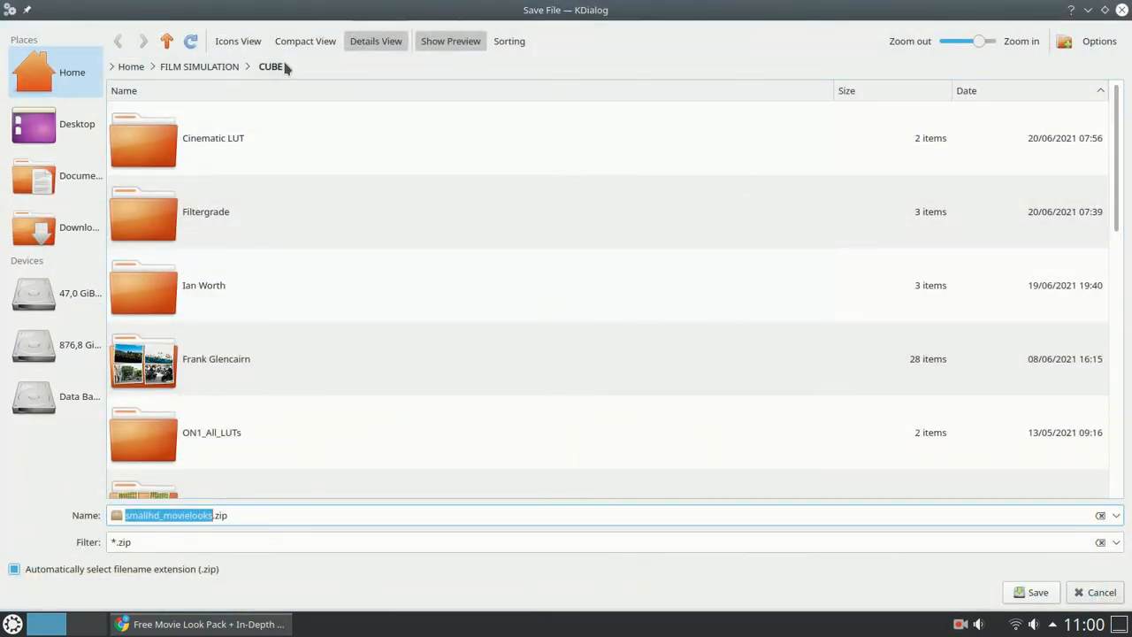
pyautogui.click(1032, 593)
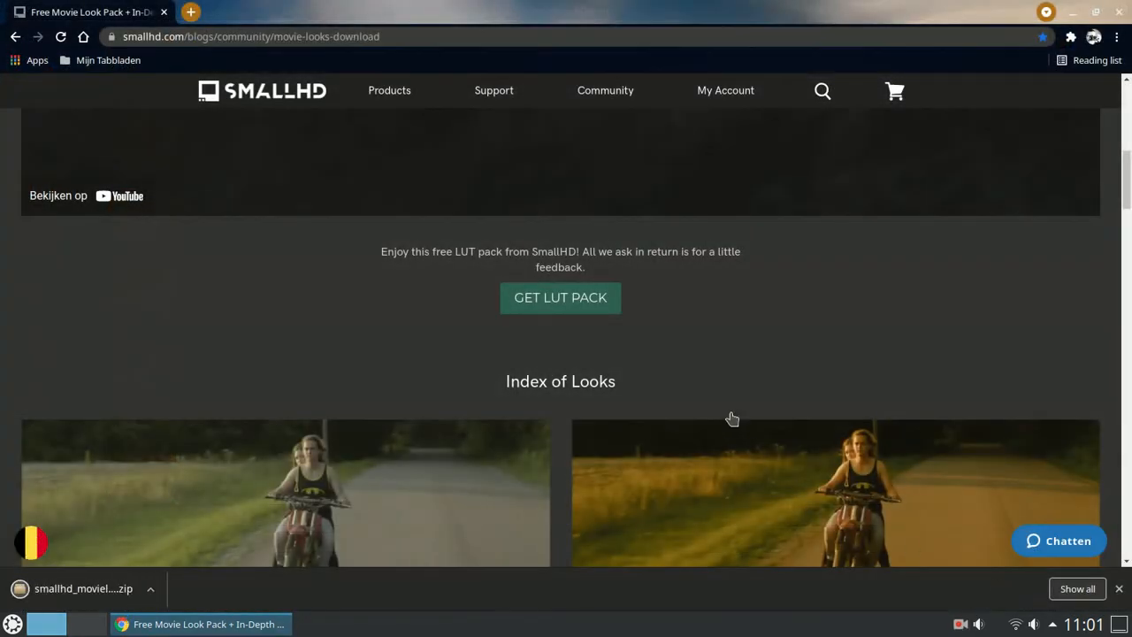
pyautogui.scroll(-4, 716, 364)
pyautogui.scroll(-2, 717, 364)
pyautogui.scroll(-3, 717, 365)
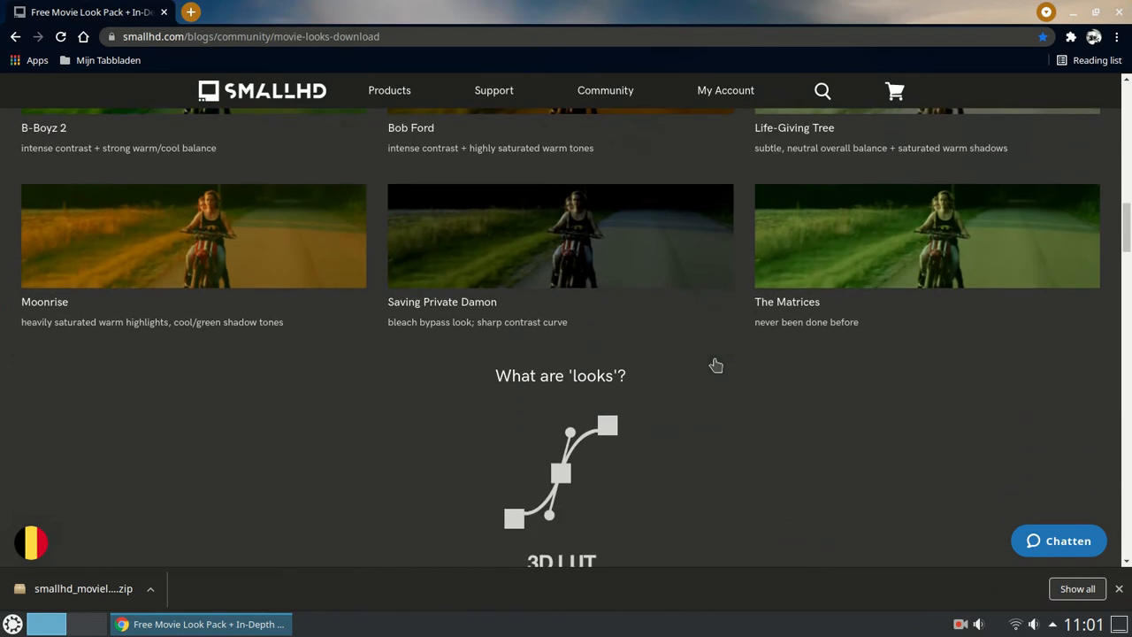
# - Locate the downloaded smallhd_movielooks.zip, extract it in place with an autodetected subfolder, and open the smallhd_movielooks folder
pyautogui.click(151, 591)
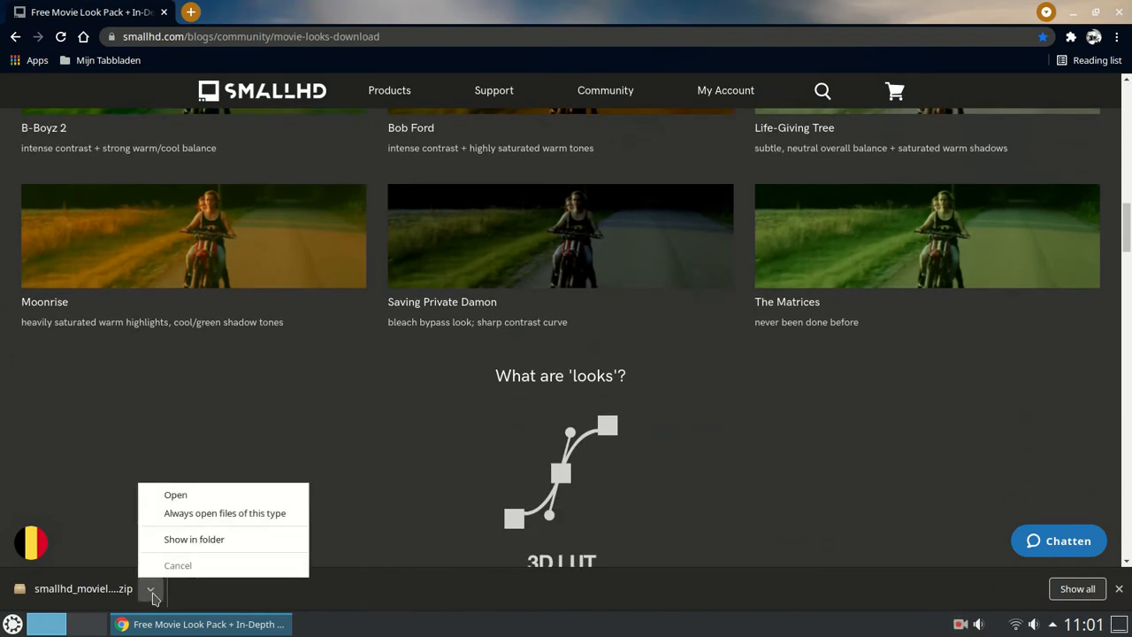
pyautogui.click(208, 540)
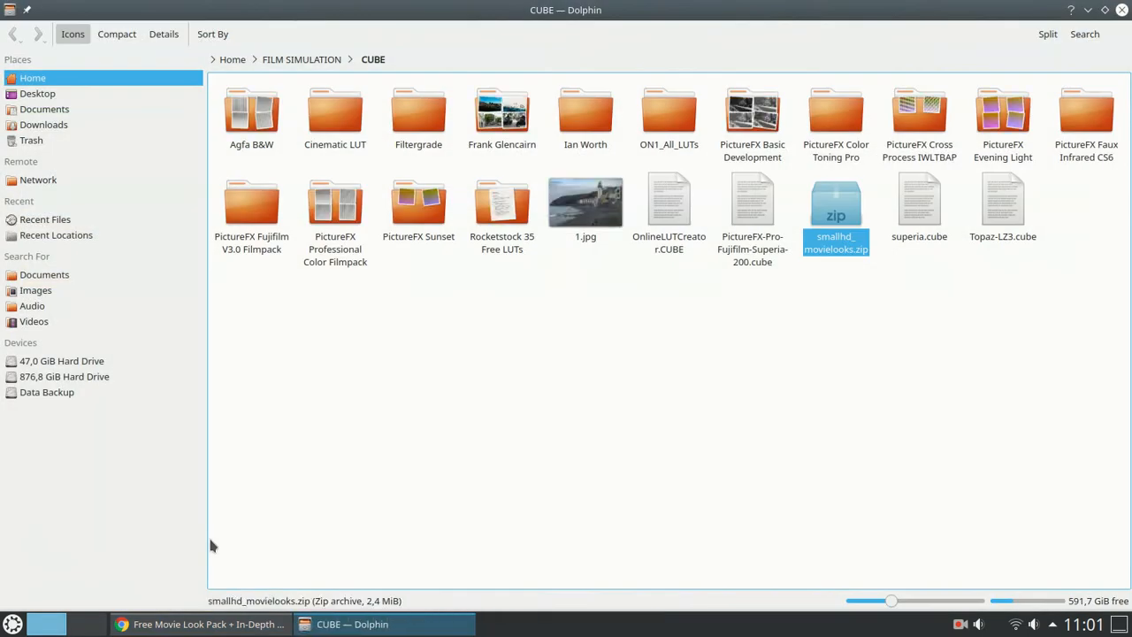
pyautogui.rightClick(845, 243)
pyautogui.moveTo(880, 449)
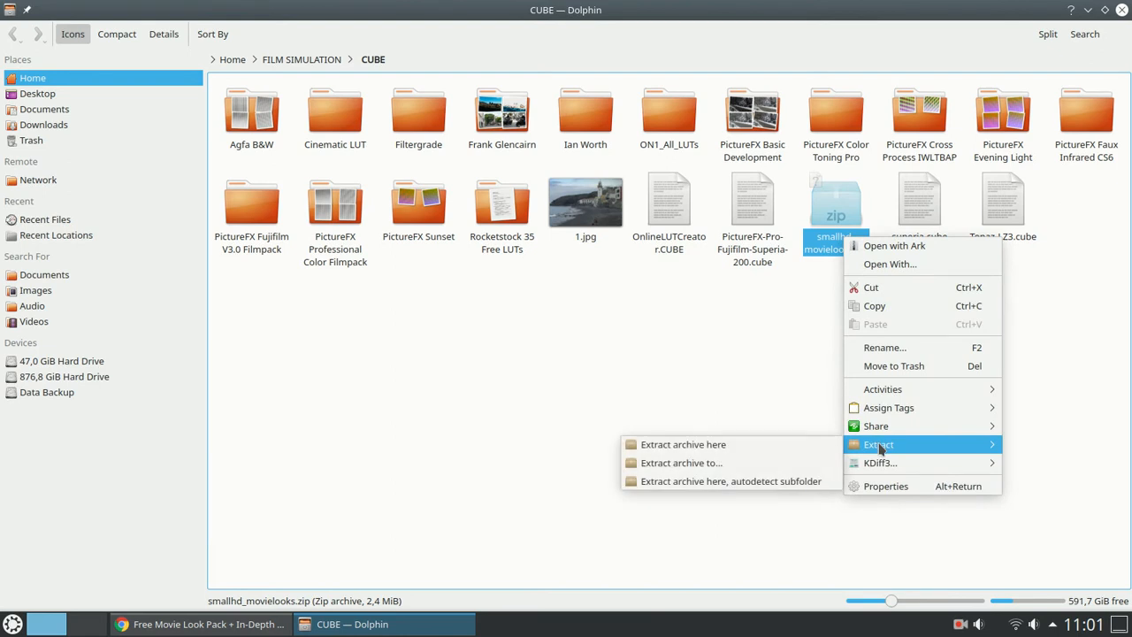
pyautogui.click(812, 483)
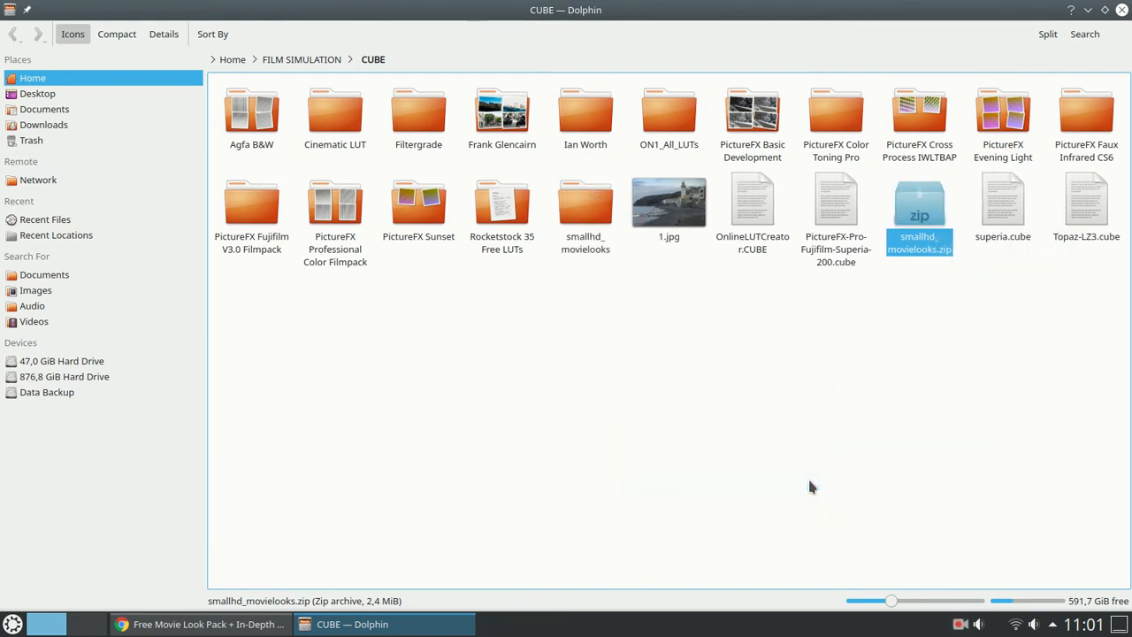
pyautogui.doubleClick(591, 200)
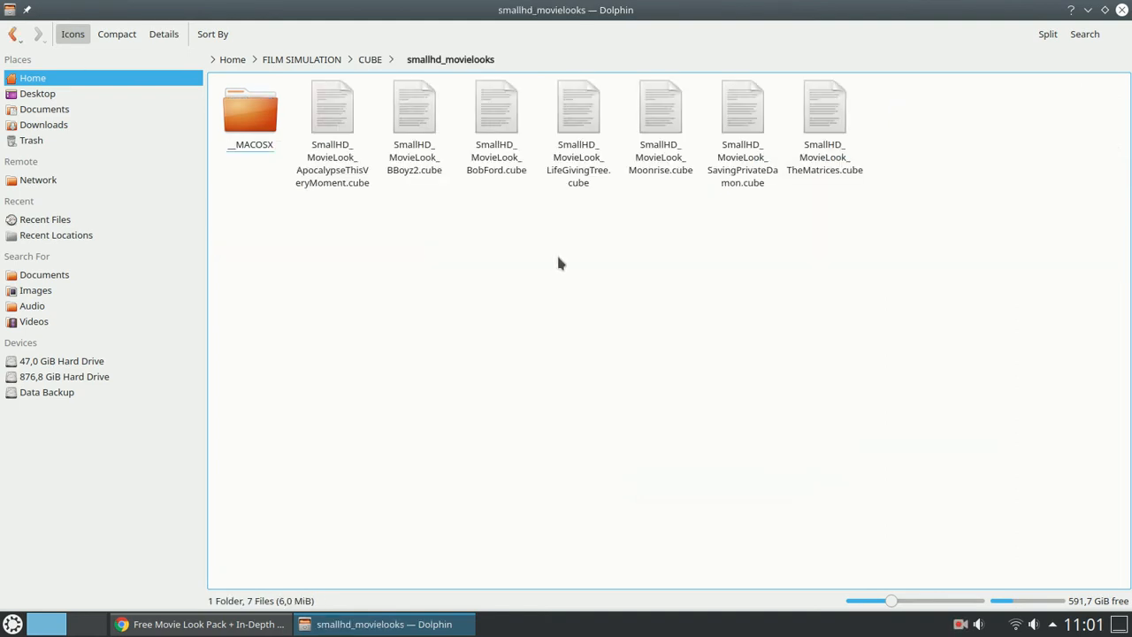
# - Close the file manager window and the web browser
pyautogui.click(1122, 10)
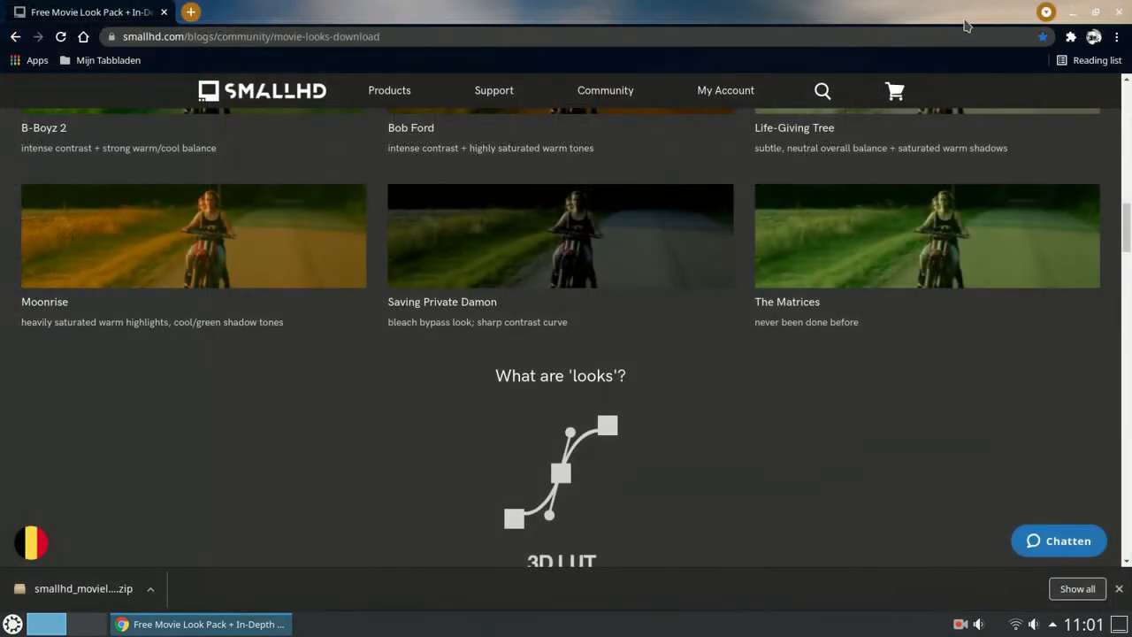
pyautogui.click(1122, 12)
pyautogui.rightClick(962, 624)
pyautogui.click(1006, 582)
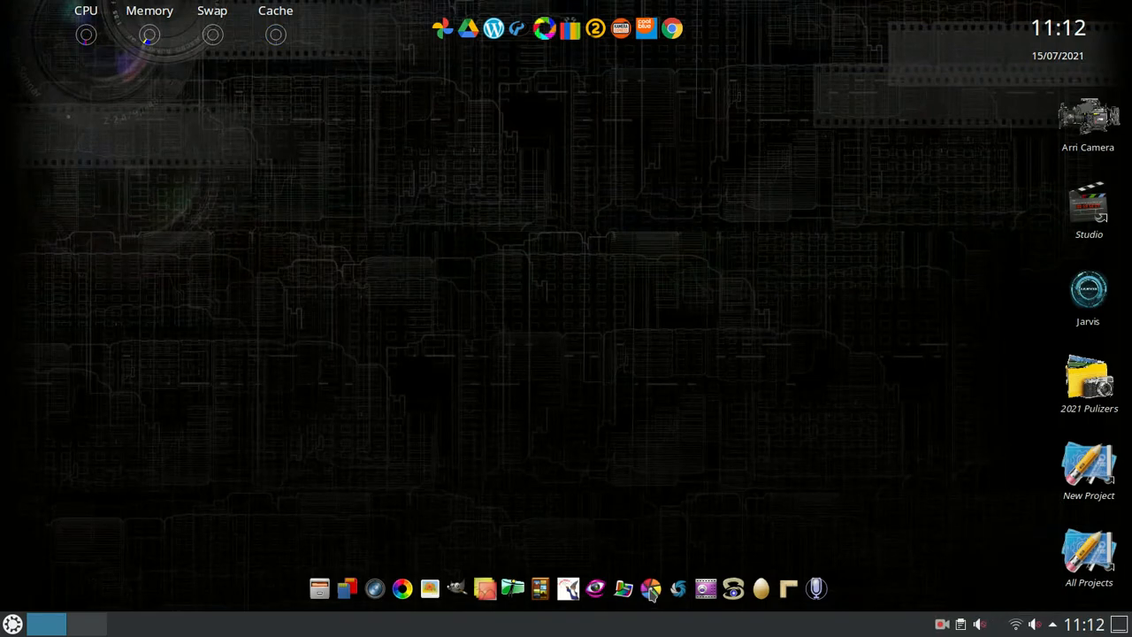
# - Launch darktable and open the beach photo with the white tower in the darkroom
pyautogui.click(650, 588)
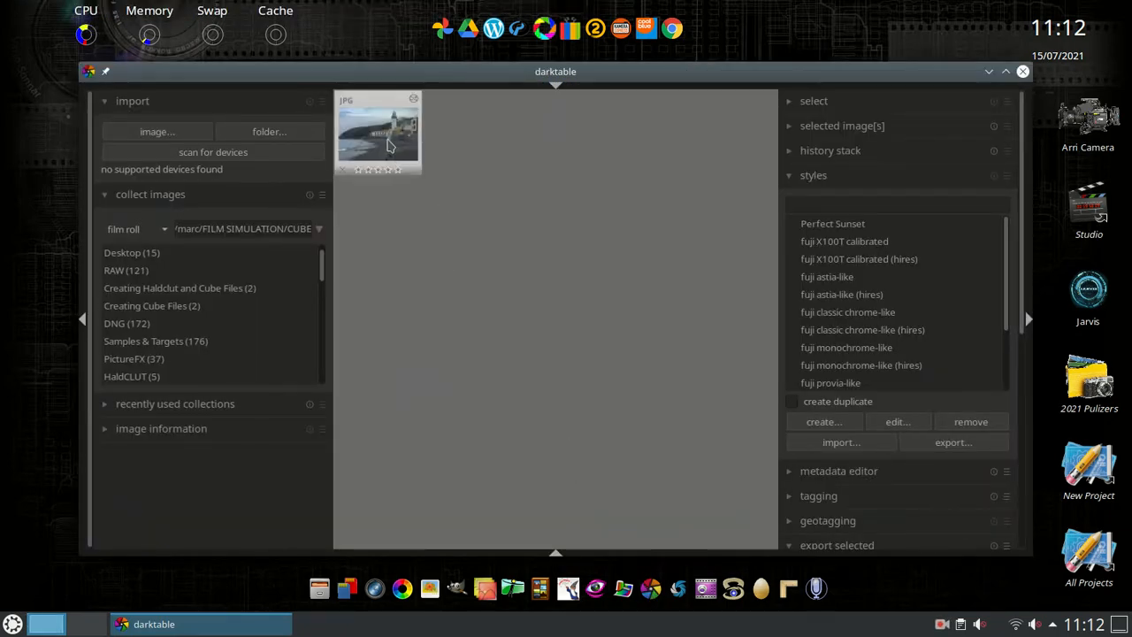
pyautogui.doubleClick(386, 146)
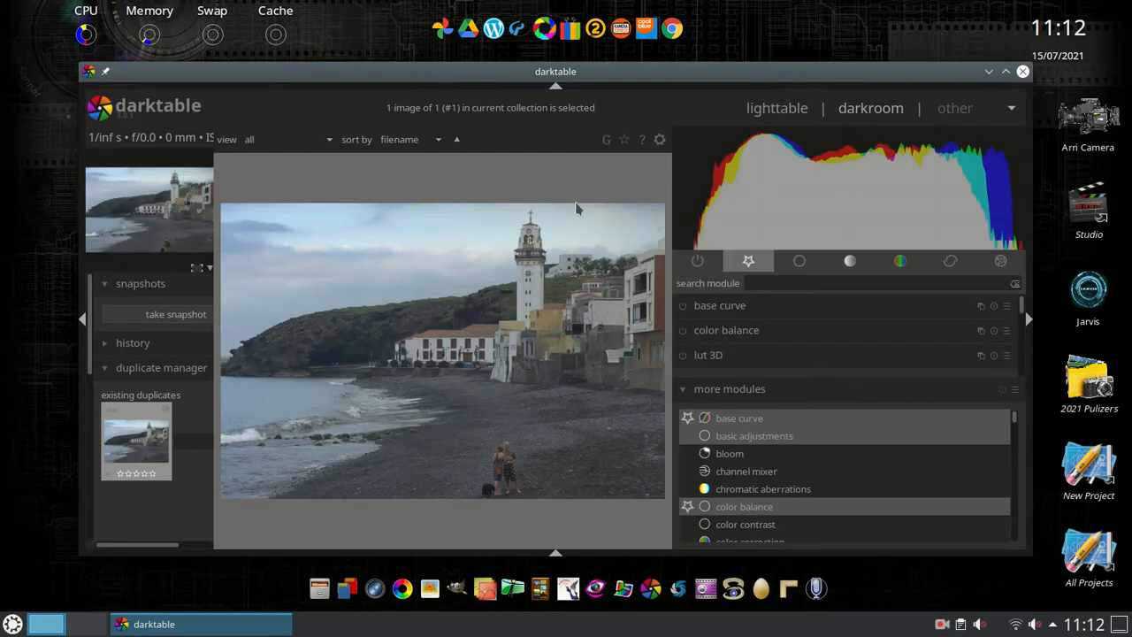
# - Set the 3D lut root folder in darktable's core preferences to FILM SIMULATION/CUBE/smallhd_movielooks
pyautogui.click(660, 143)
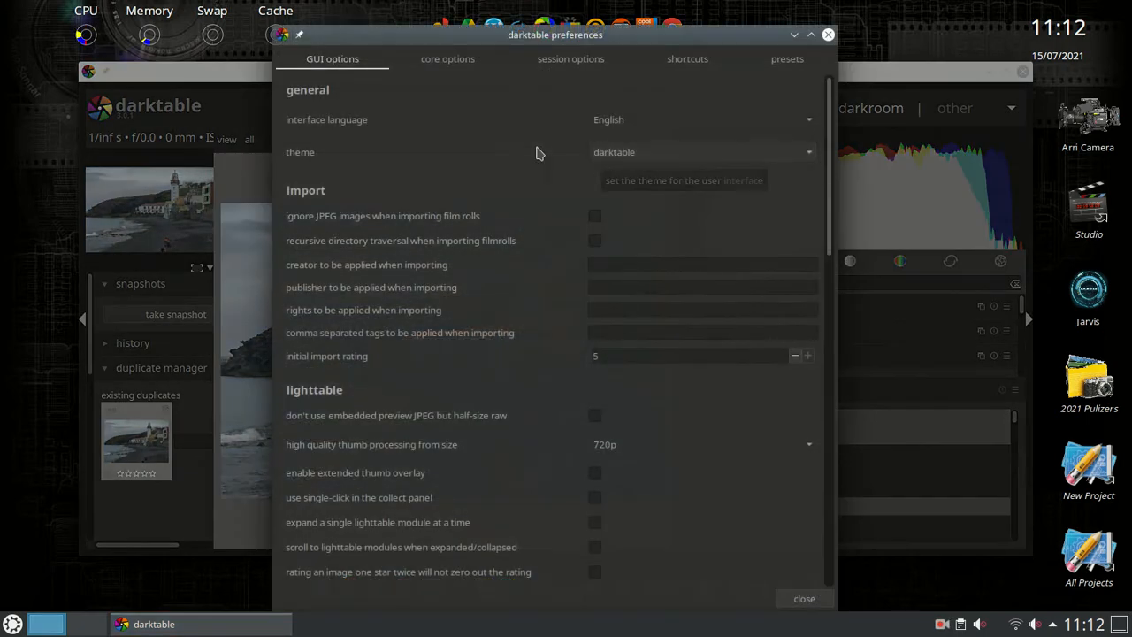
pyautogui.click(480, 62)
pyautogui.scroll(-5, 469, 159)
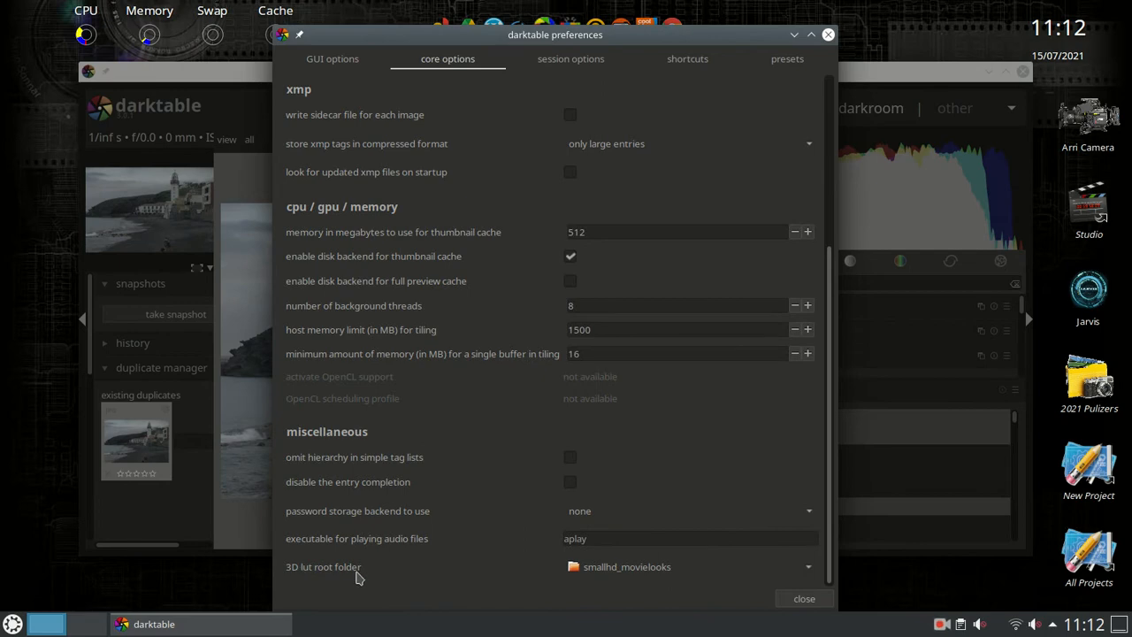
pyautogui.click(651, 574)
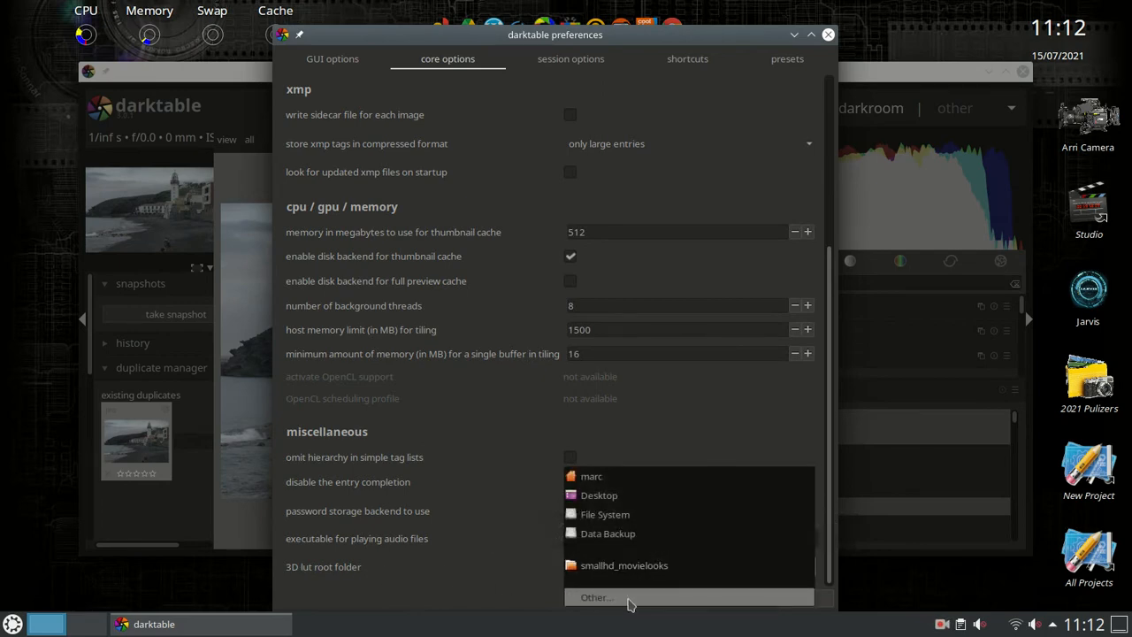
pyautogui.click(628, 598)
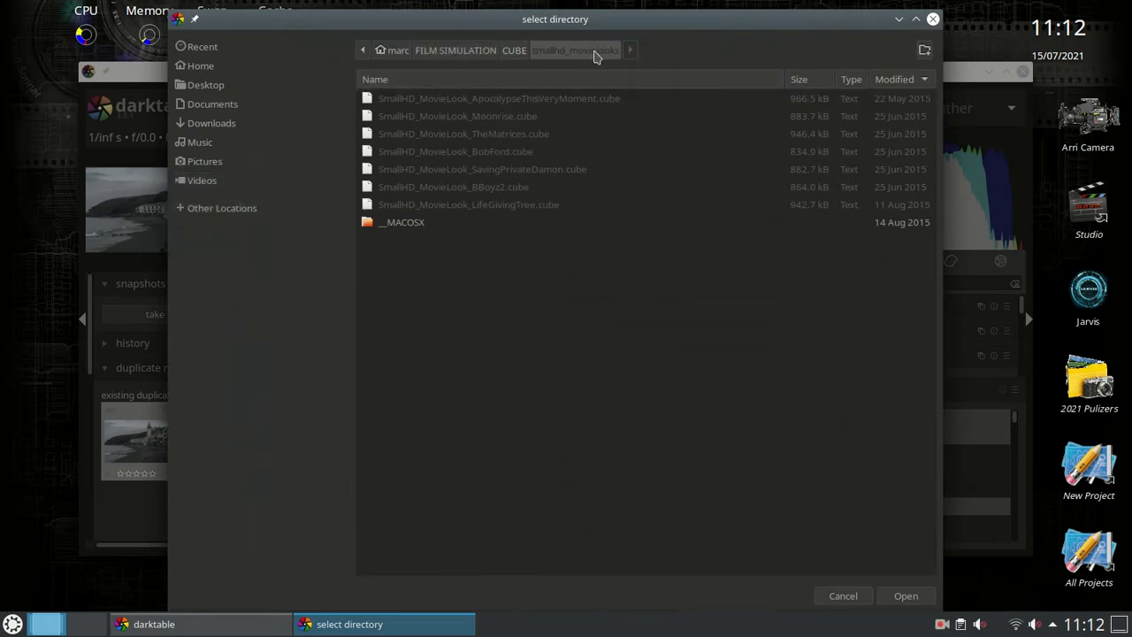
pyautogui.click(917, 599)
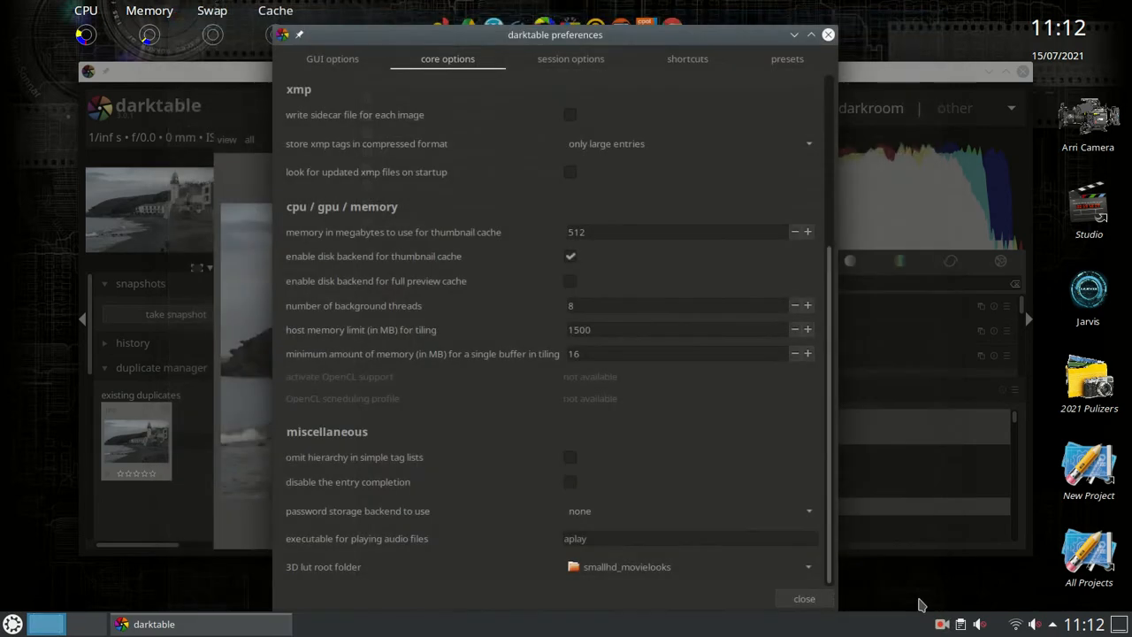
pyautogui.click(820, 602)
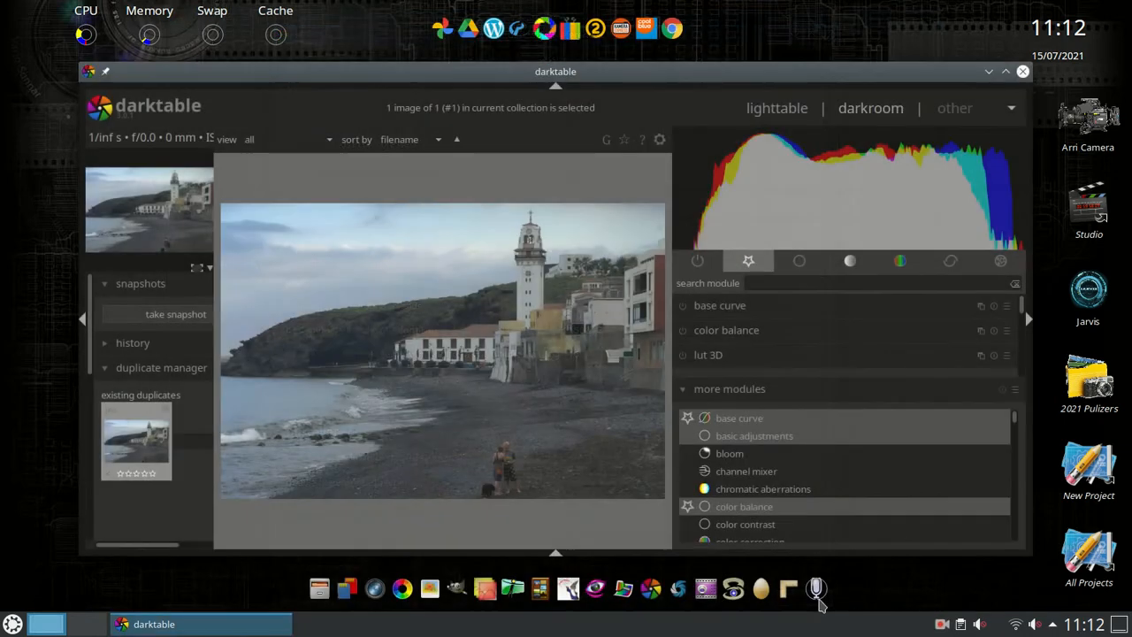
pyautogui.rightClick(943, 625)
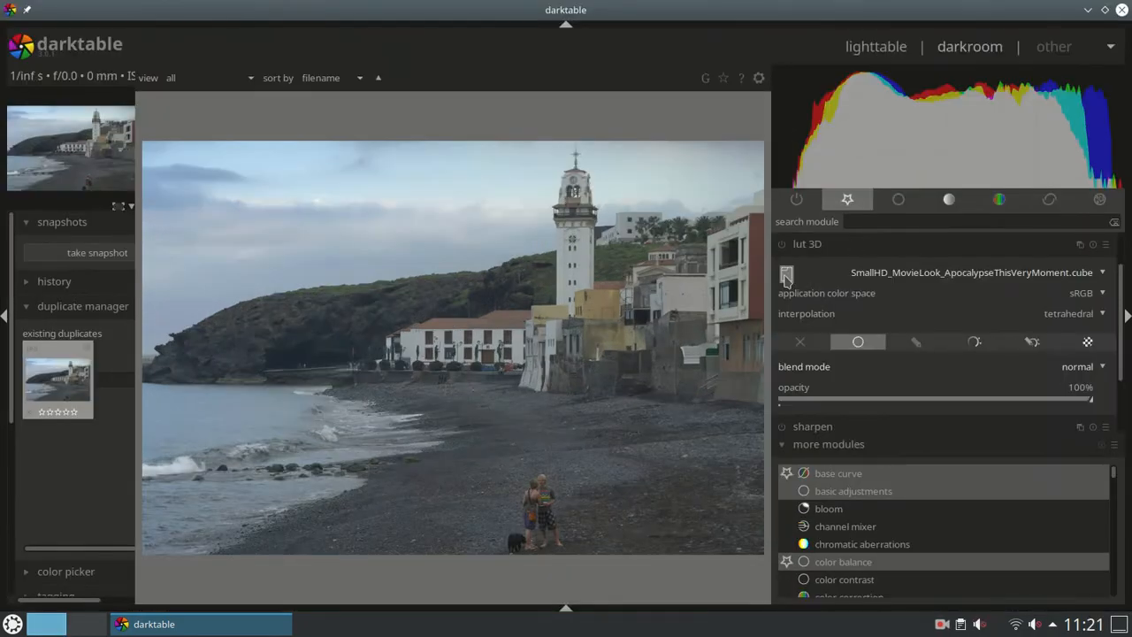
# - Load SmallHD_MovieLook_ApocalypseThisVeryMoment.cube as the LUT file in the lut 3D module
pyautogui.click(784, 276)
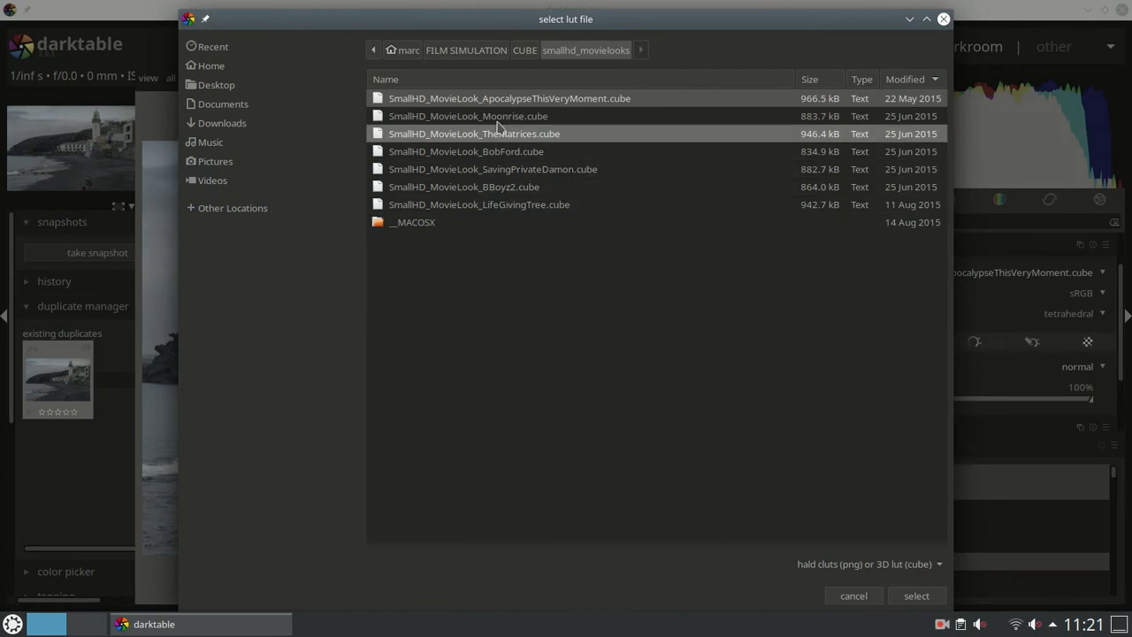
pyautogui.click(920, 597)
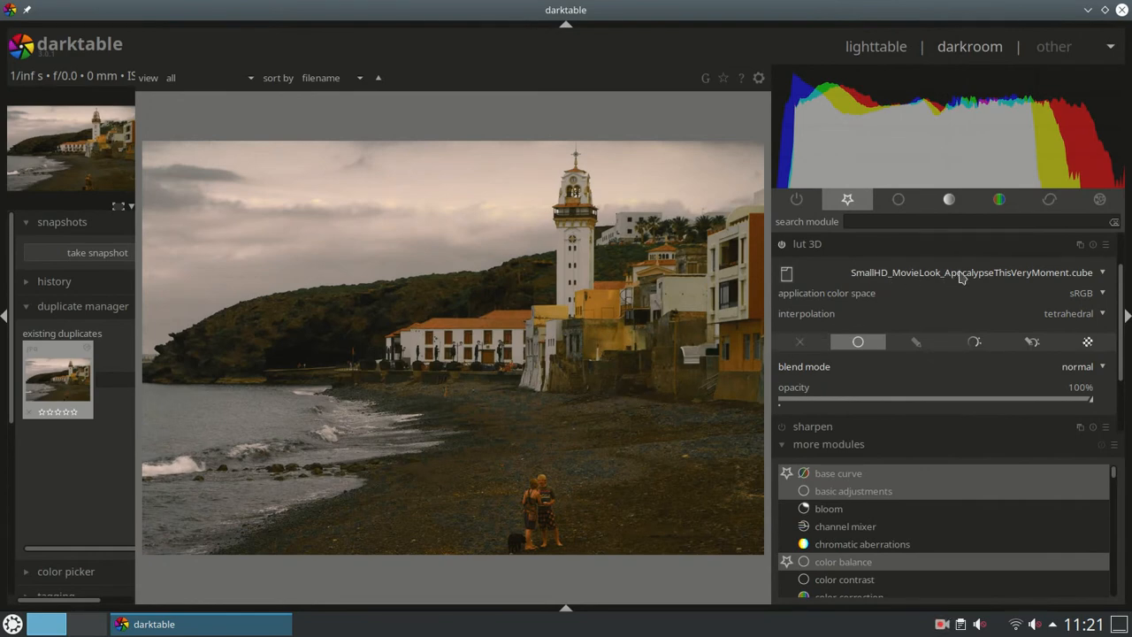
# - Try the BBoyz2, BobFord, LifeGivingTree, Moonrise and SavingPrivateDamon looks on the photo one after another in the lut 3D module
pyautogui.click(1104, 276)
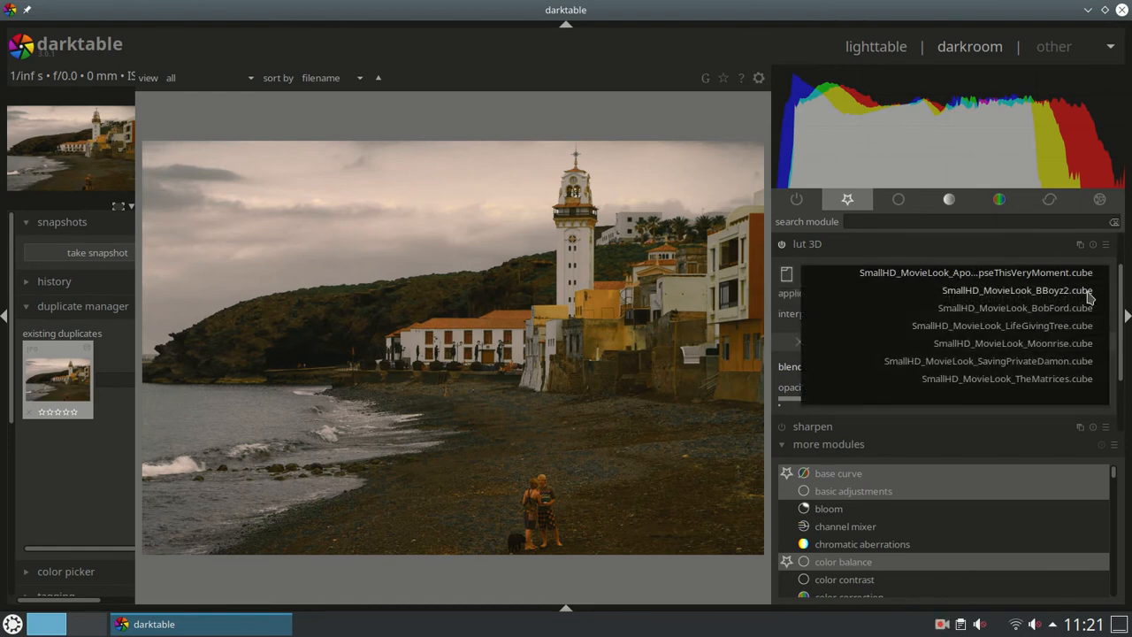
pyautogui.click(1091, 292)
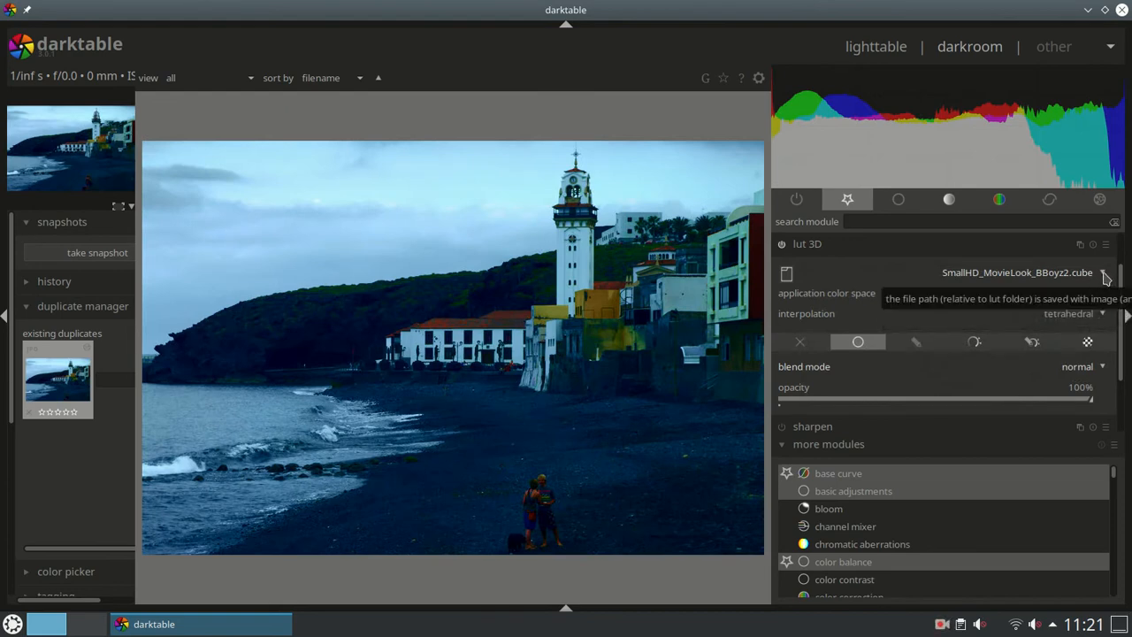
pyautogui.click(1105, 276)
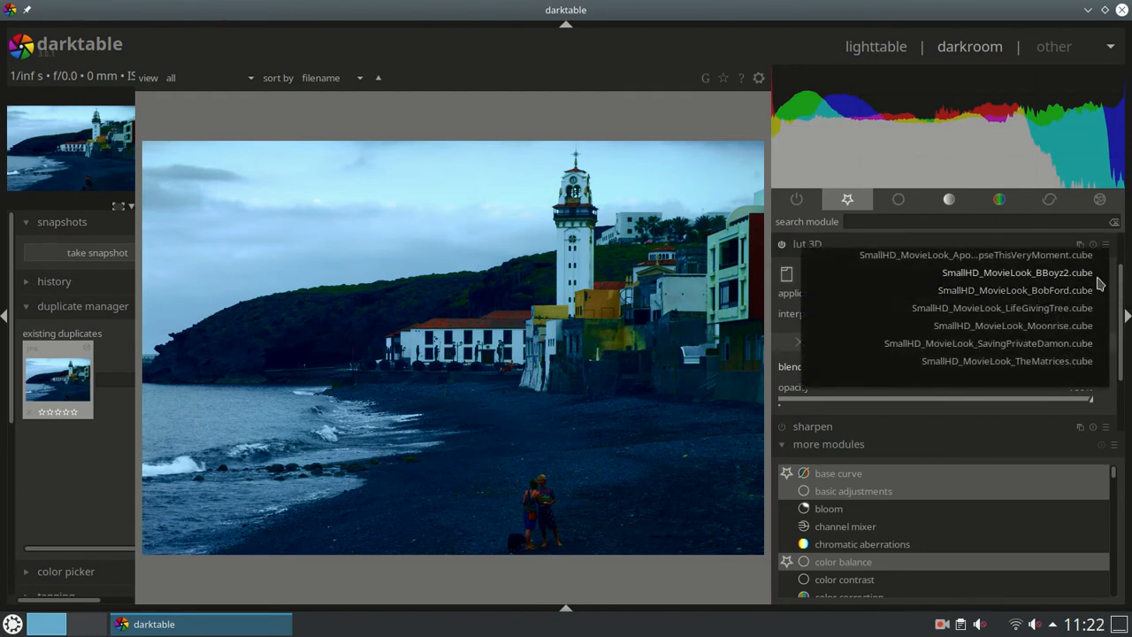
pyautogui.click(1086, 293)
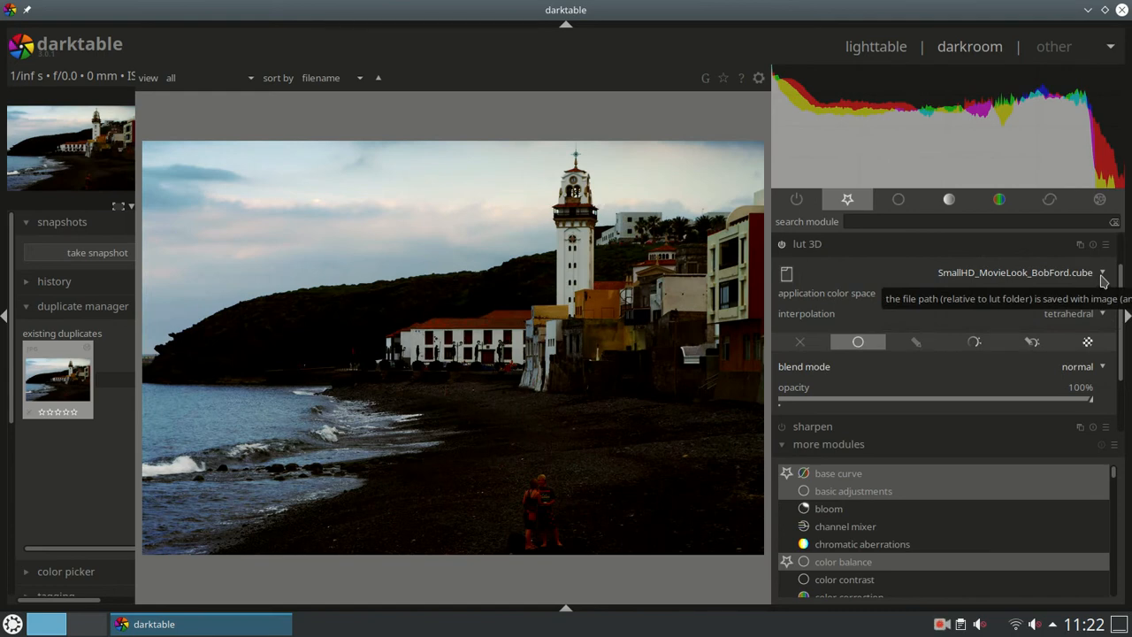
pyautogui.click(1104, 277)
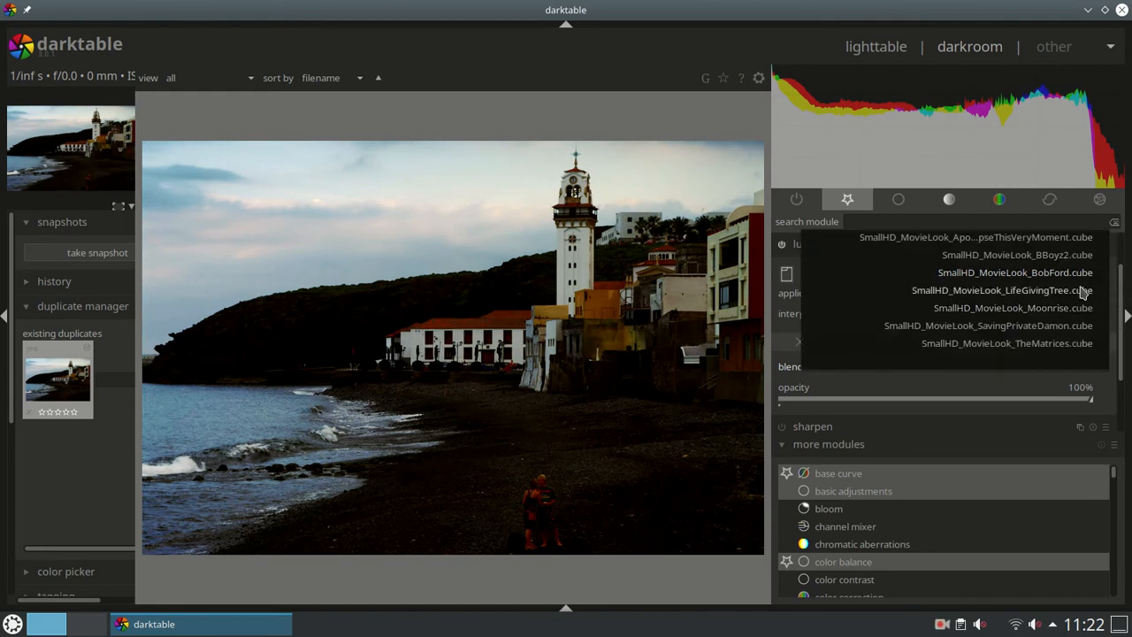
pyautogui.click(1079, 292)
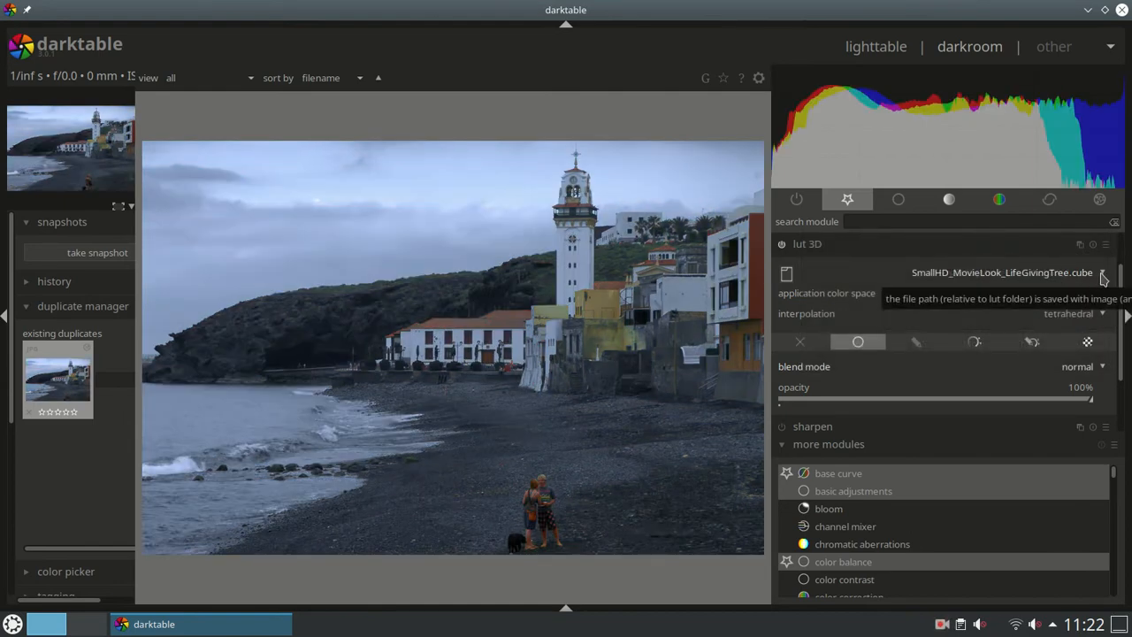
pyautogui.click(1103, 278)
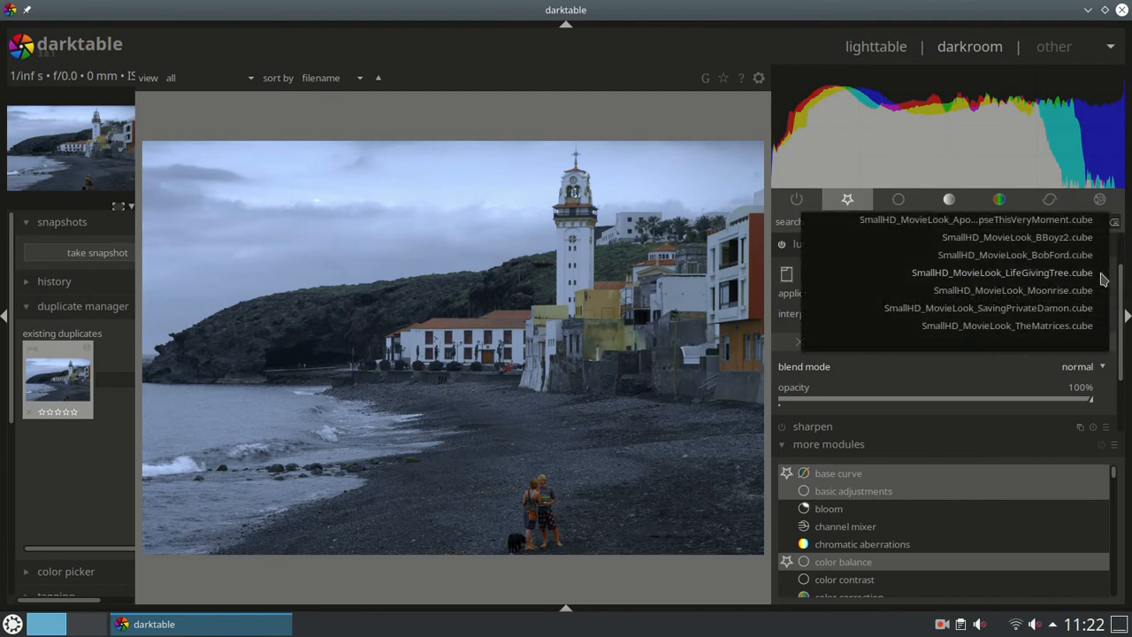
pyautogui.click(1032, 292)
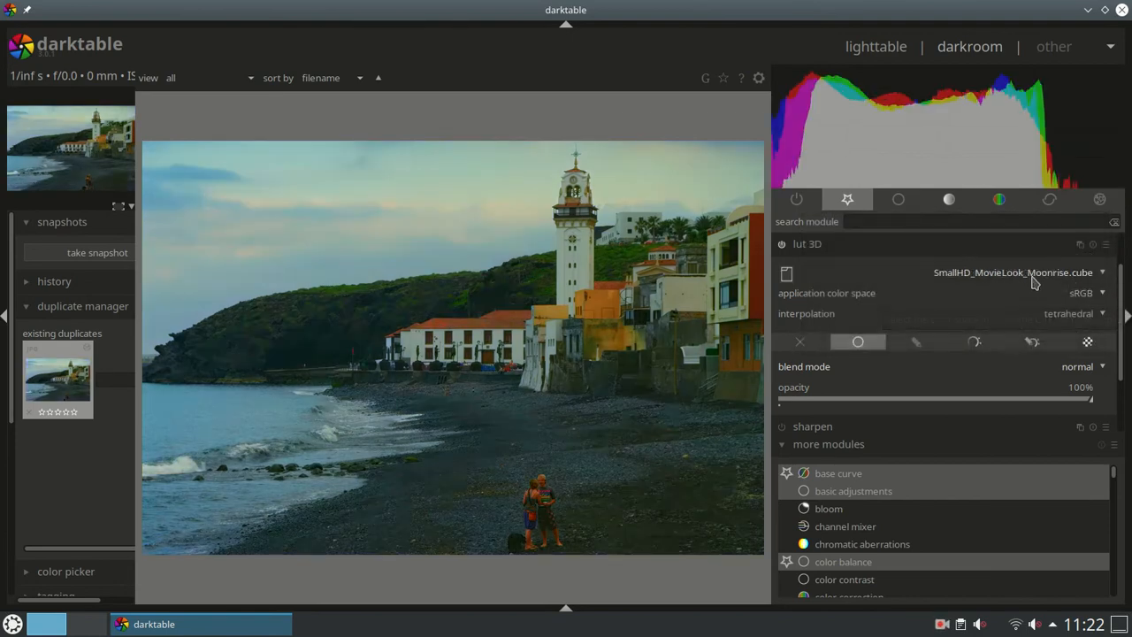
pyautogui.click(1103, 276)
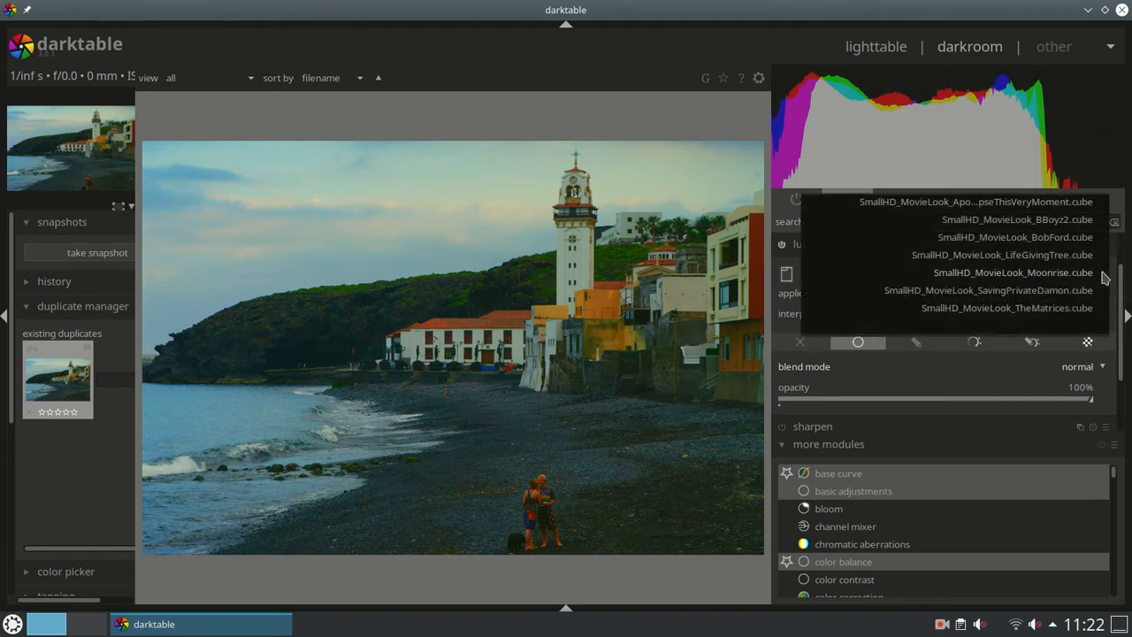
pyautogui.click(1019, 292)
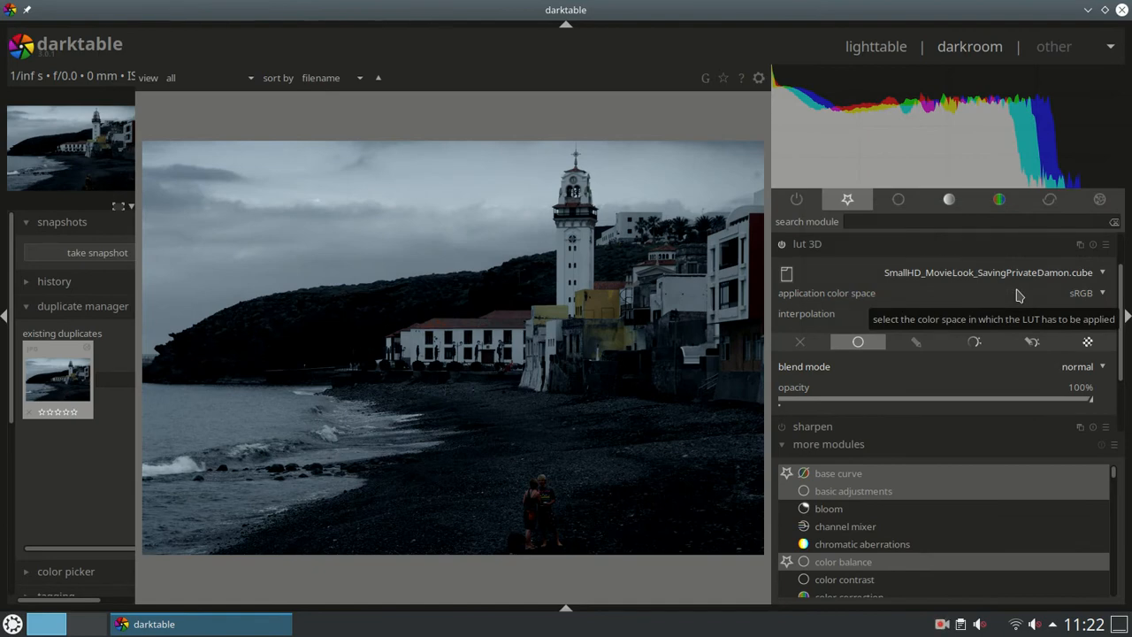
# - Apply SmallHD_MovieLook_TheMatrices.cube in the lut 3D module and switch its blending options off and on again
pyautogui.click(1103, 275)
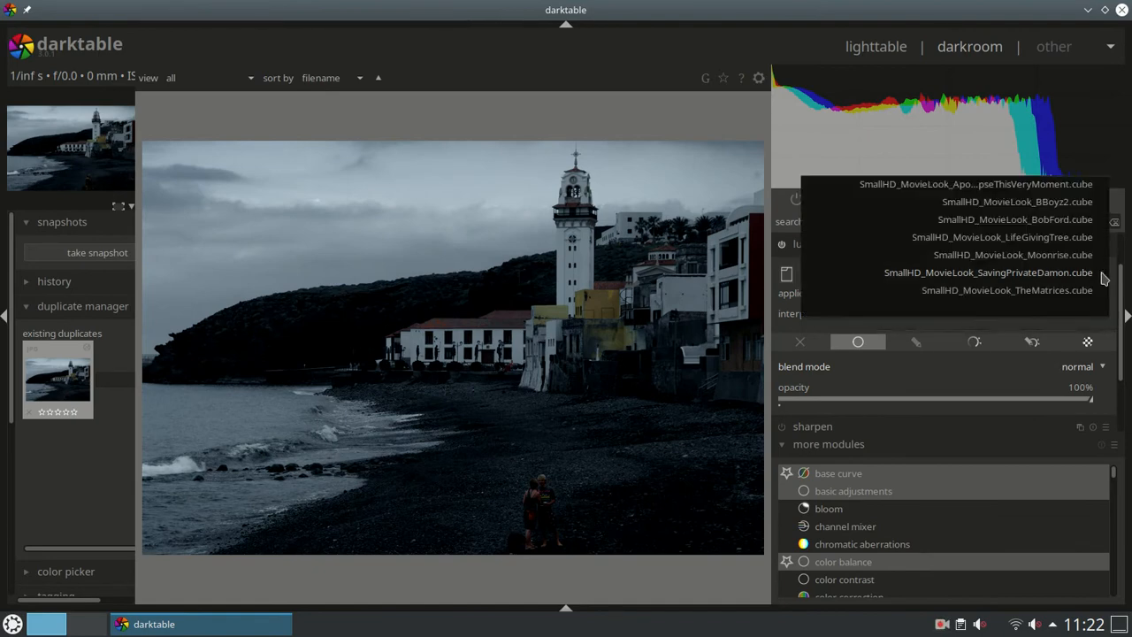
pyautogui.click(1021, 296)
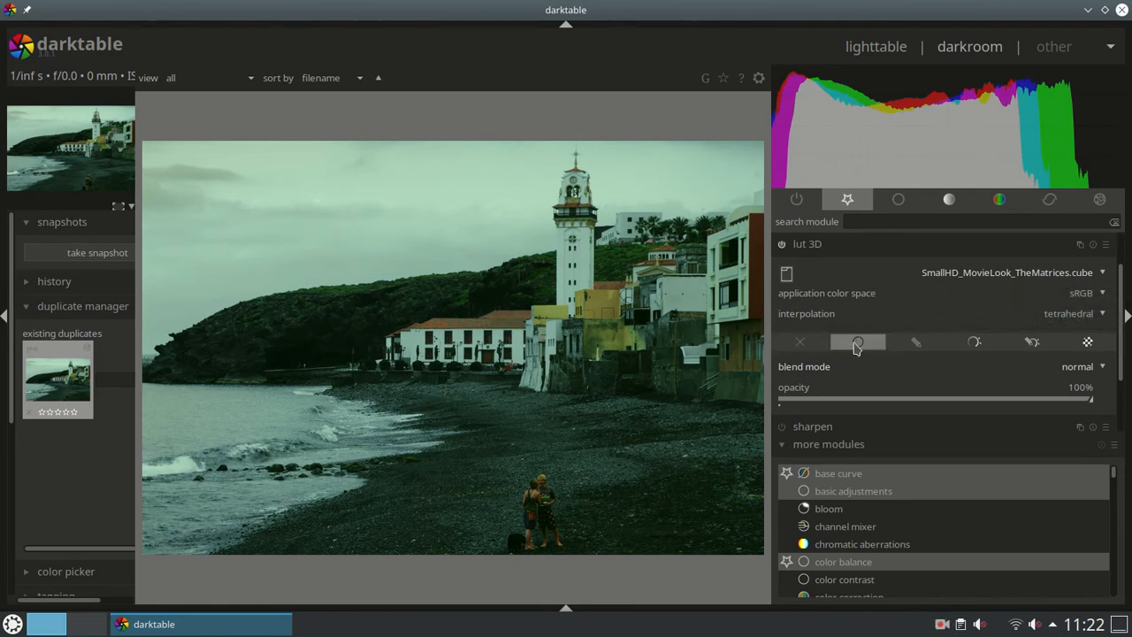
pyautogui.click(817, 349)
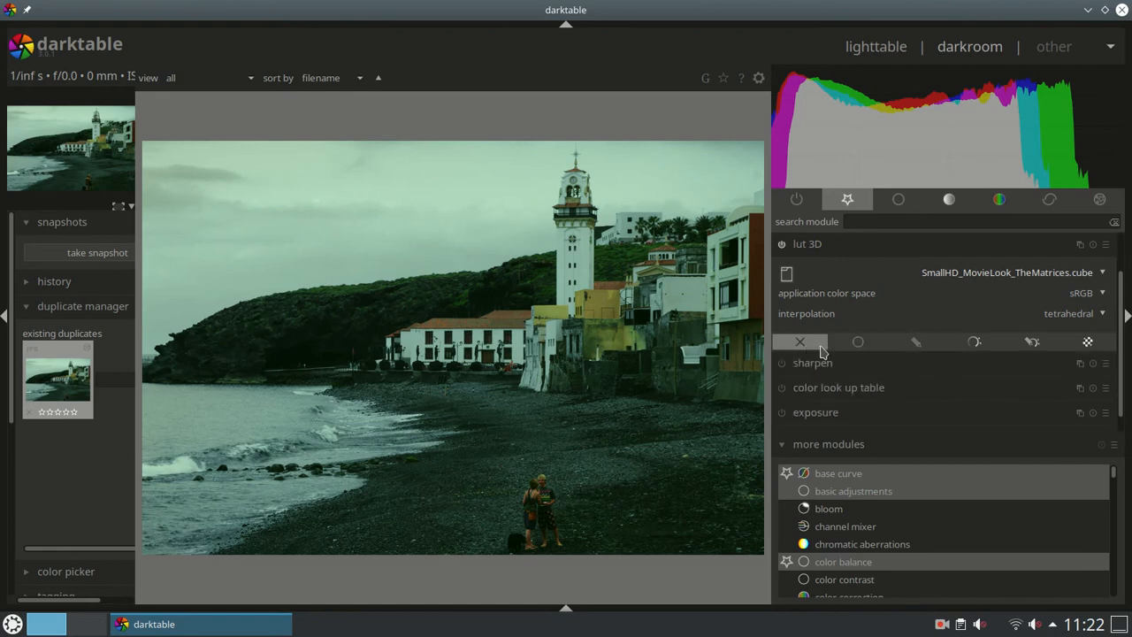
pyautogui.click(852, 345)
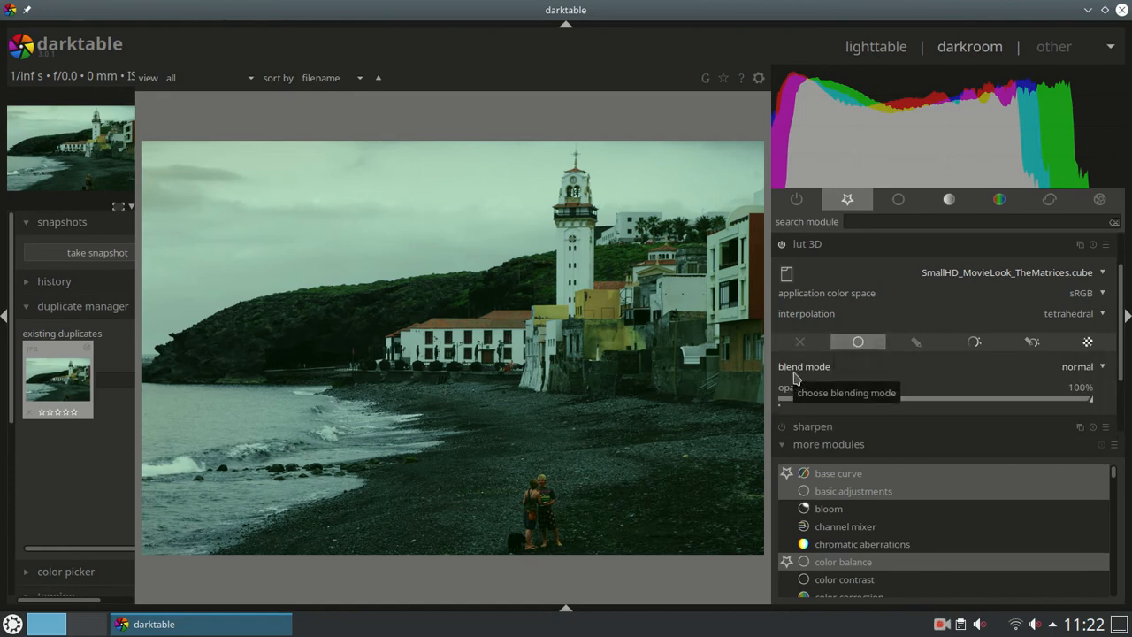
# - Set the lut 3D module's blending opacity to 99% and try blend modes such as lighten and difference before choosing normal
pyautogui.moveTo(1096, 408)
pyautogui.mouseDown()
pyautogui.moveTo(787, 403)
pyautogui.moveTo(1092, 402)
pyautogui.mouseUp()
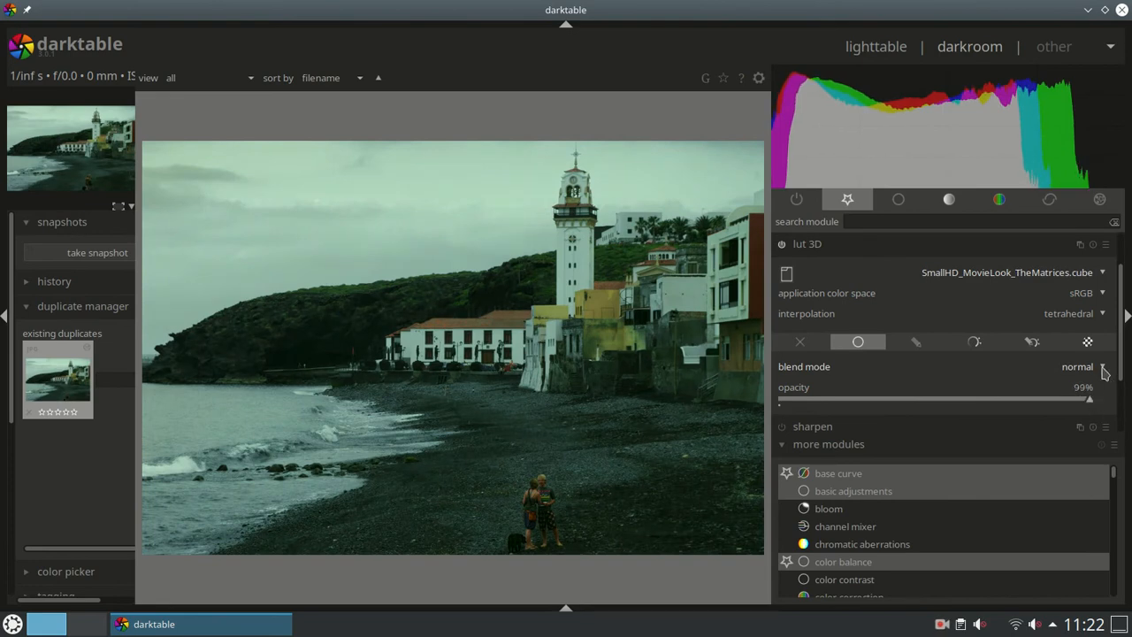
pyautogui.click(1103, 370)
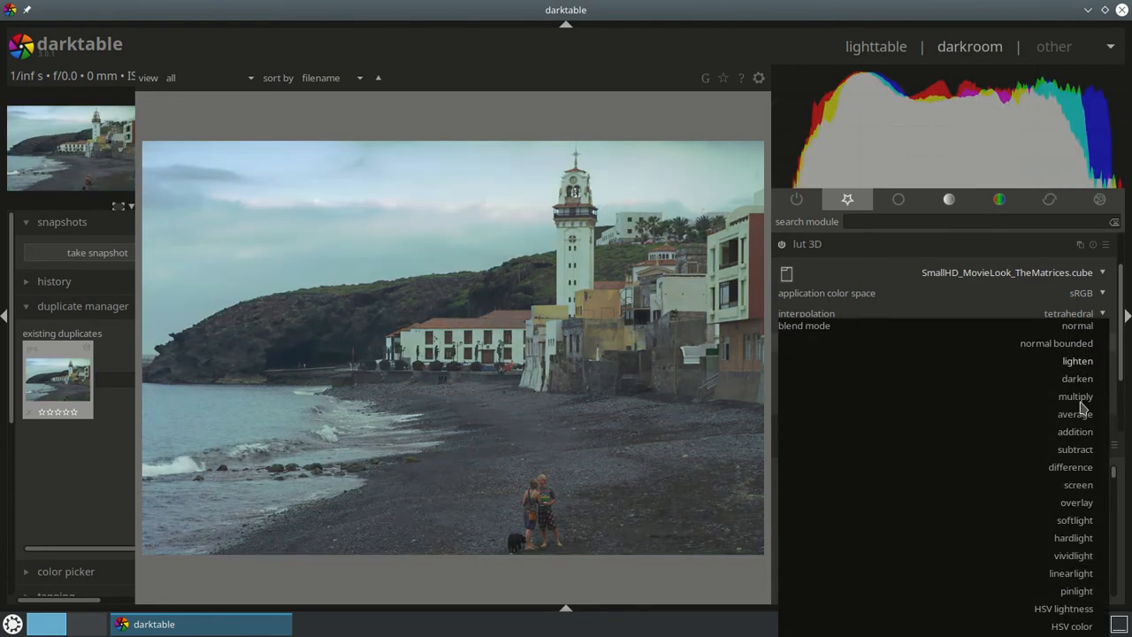
pyautogui.scroll(-9, 1084, 405)
pyautogui.scroll(4, 1084, 407)
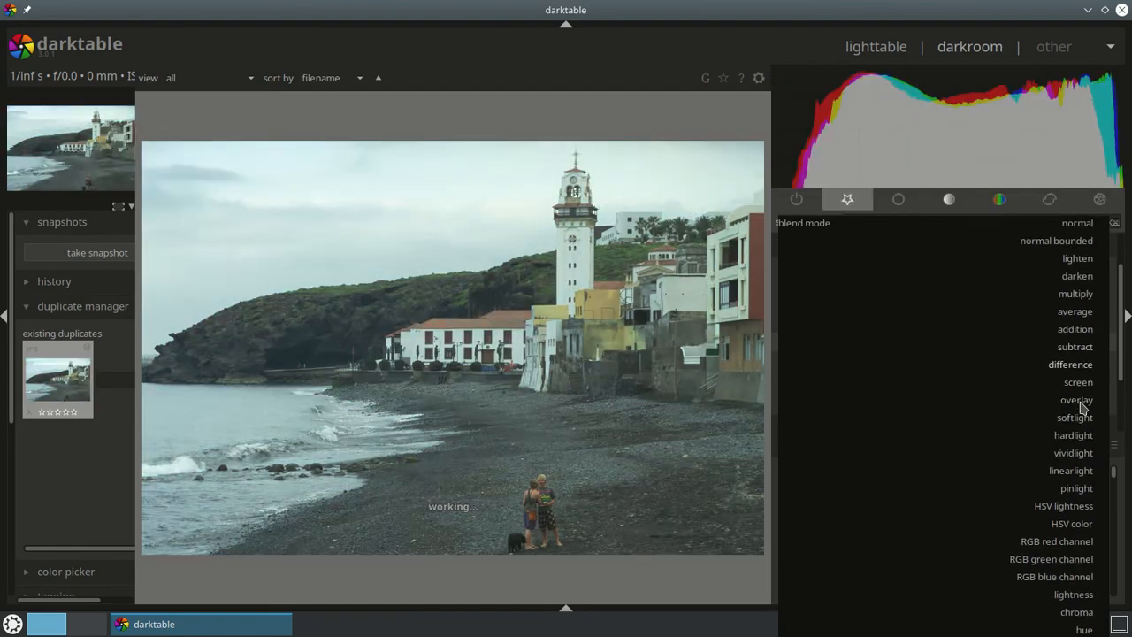
pyautogui.scroll(6, 1084, 405)
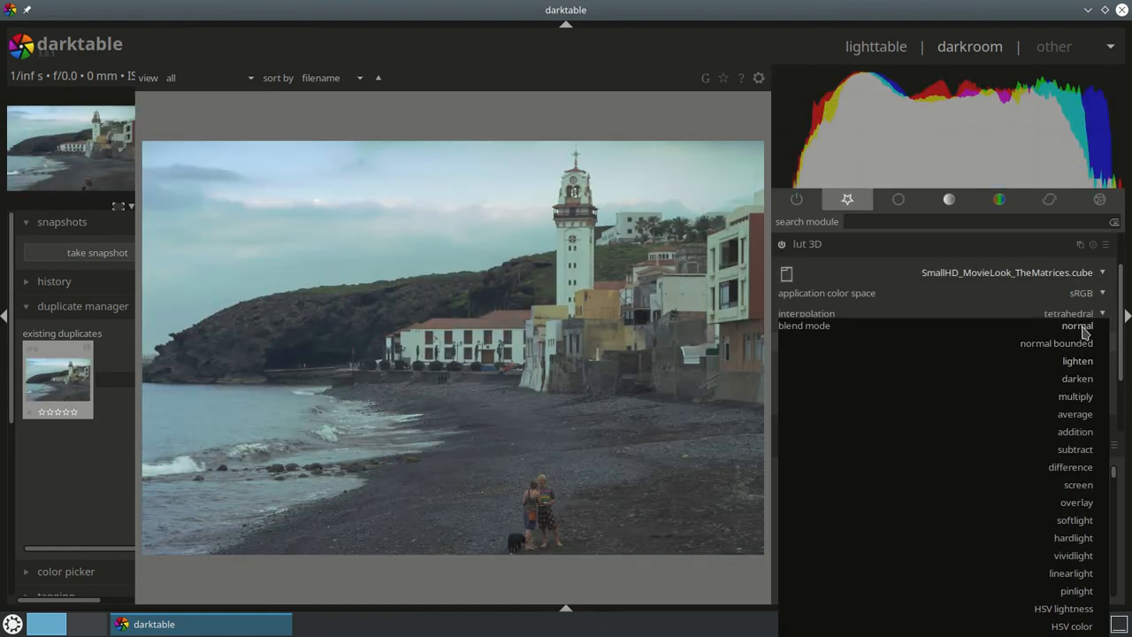
pyautogui.click(1078, 326)
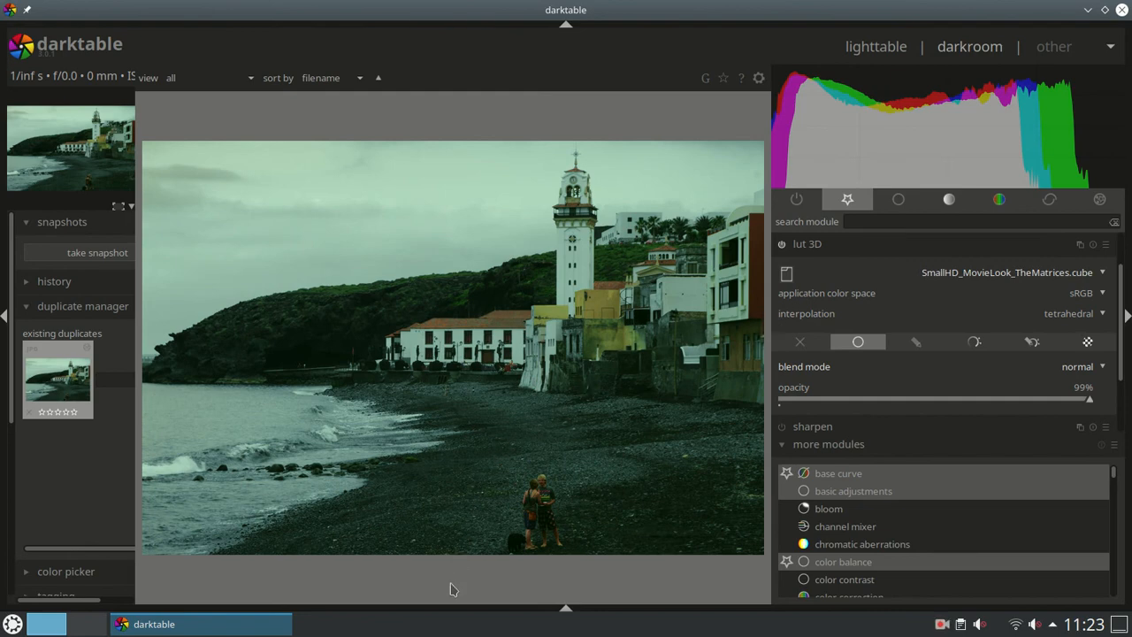
pyautogui.click(942, 624)
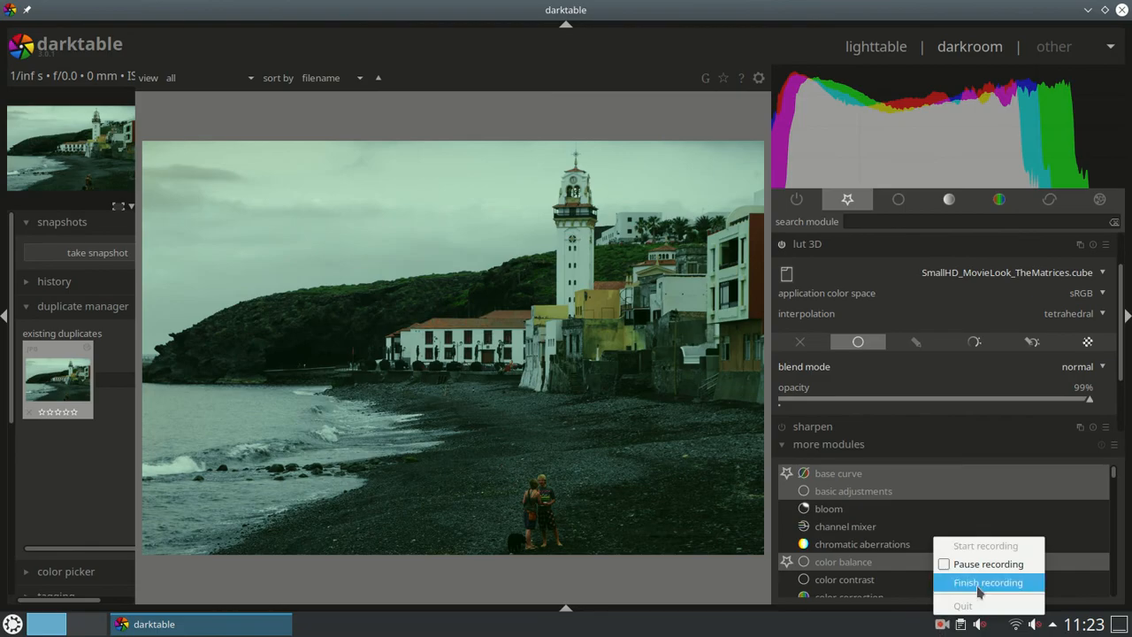
pyautogui.click(979, 585)
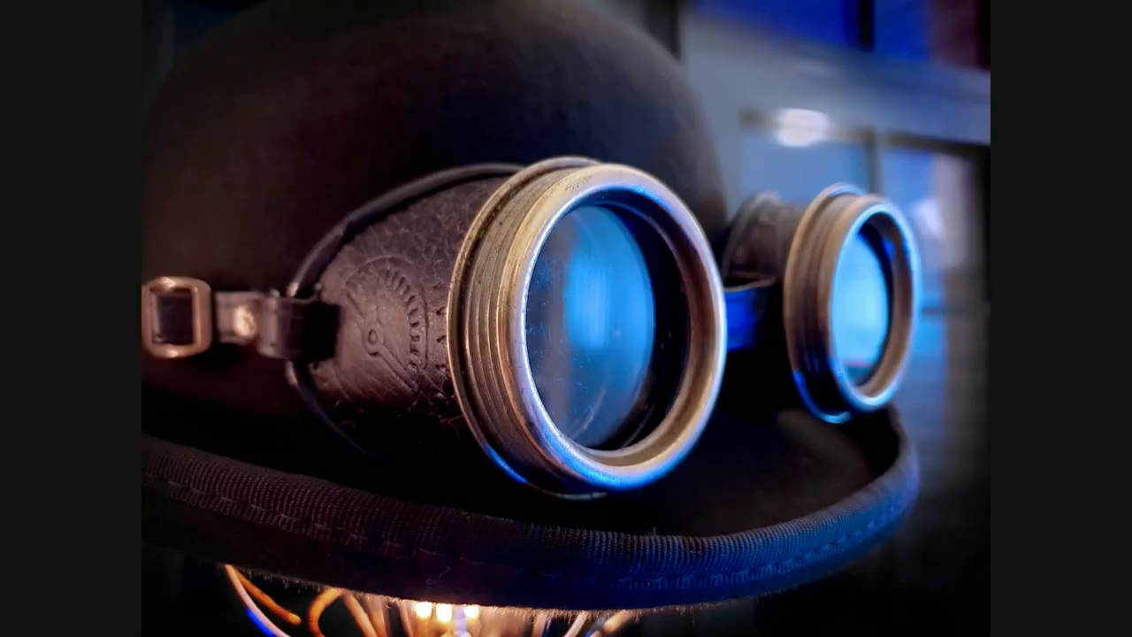